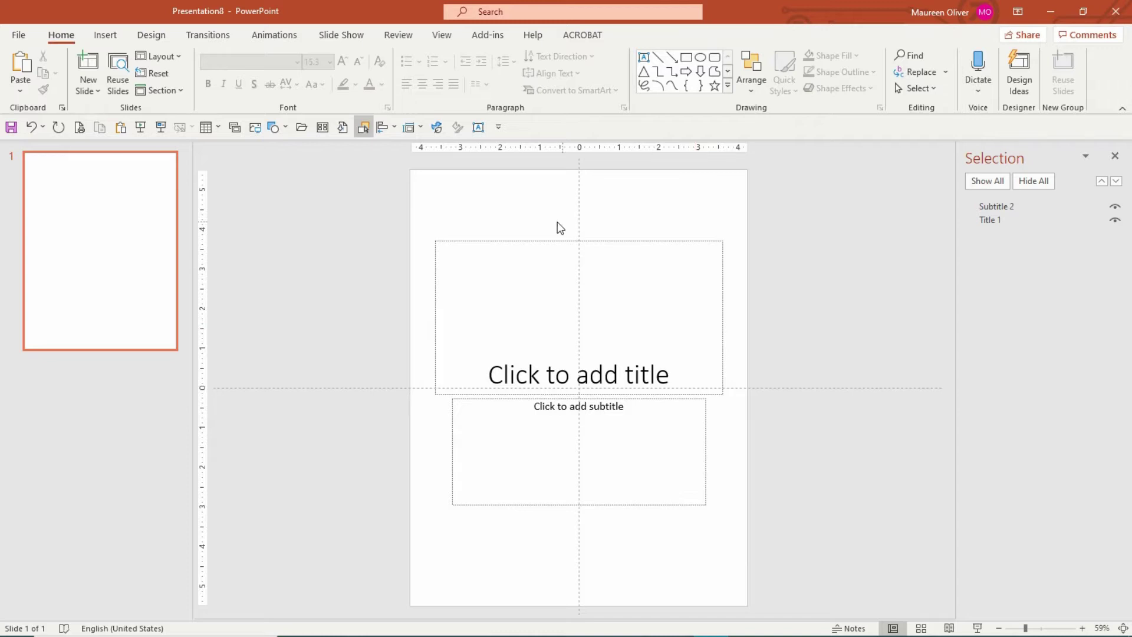
Switch to Slide Master view and select the top-level Office Theme master slide
left_click(442, 35)
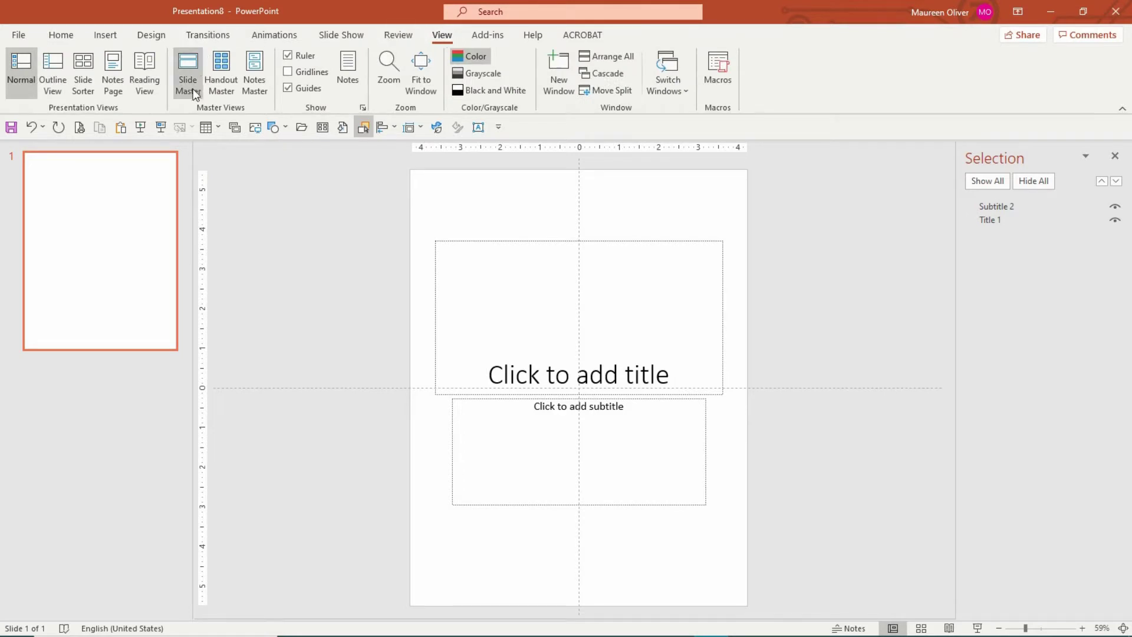
left_click(189, 70)
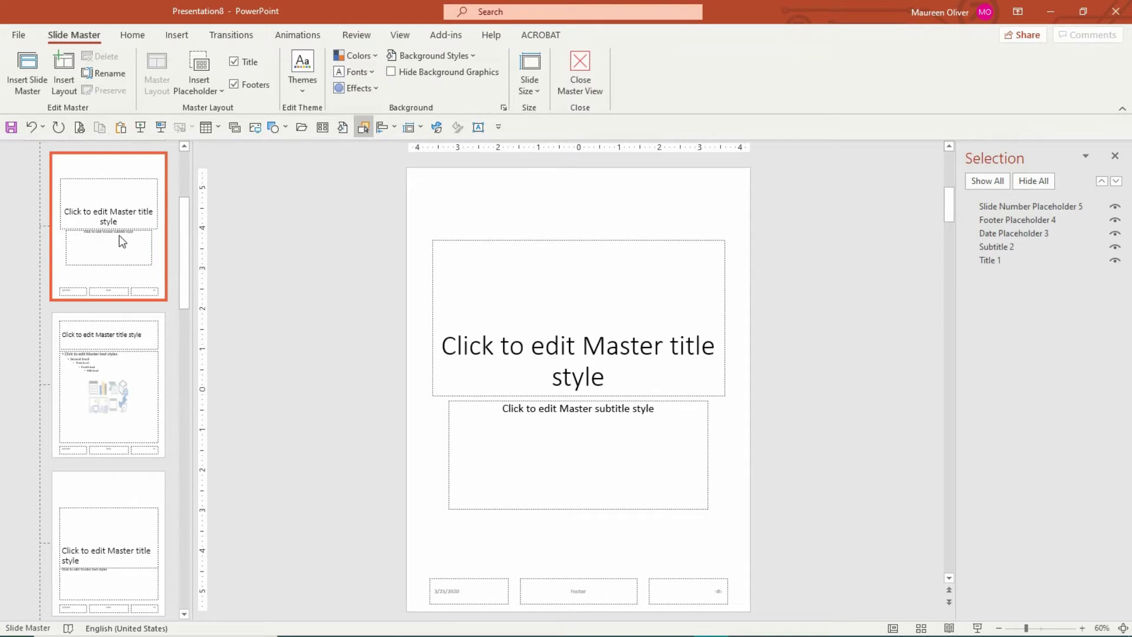
scroll(120, 236, "down", 10)
scroll(119, 230, "down", 6)
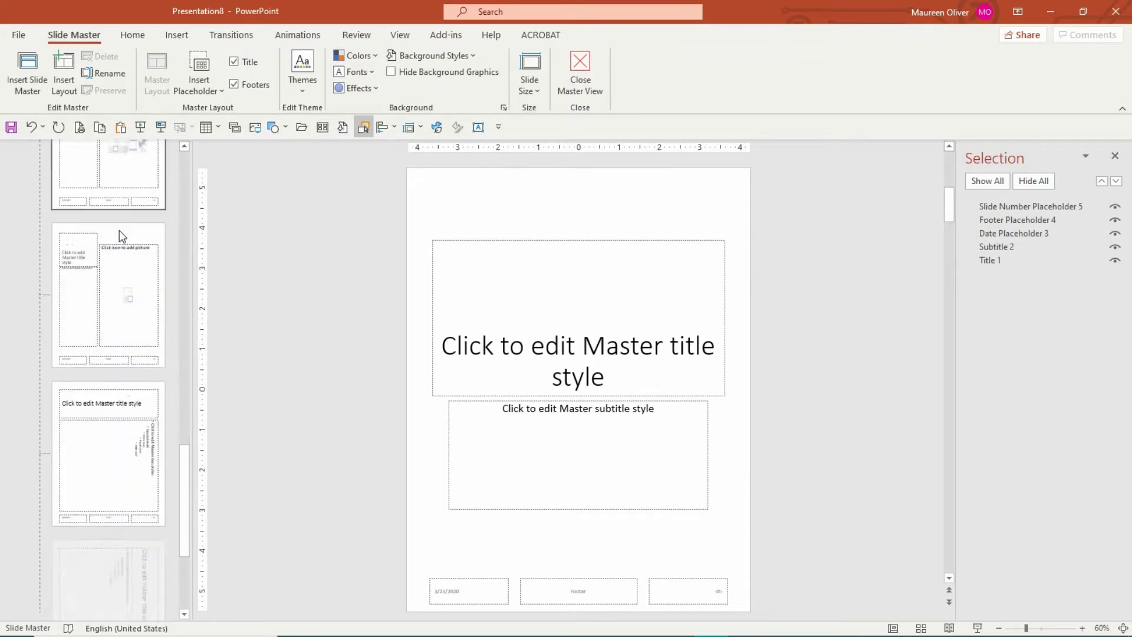
scroll(105, 272, "up", 15)
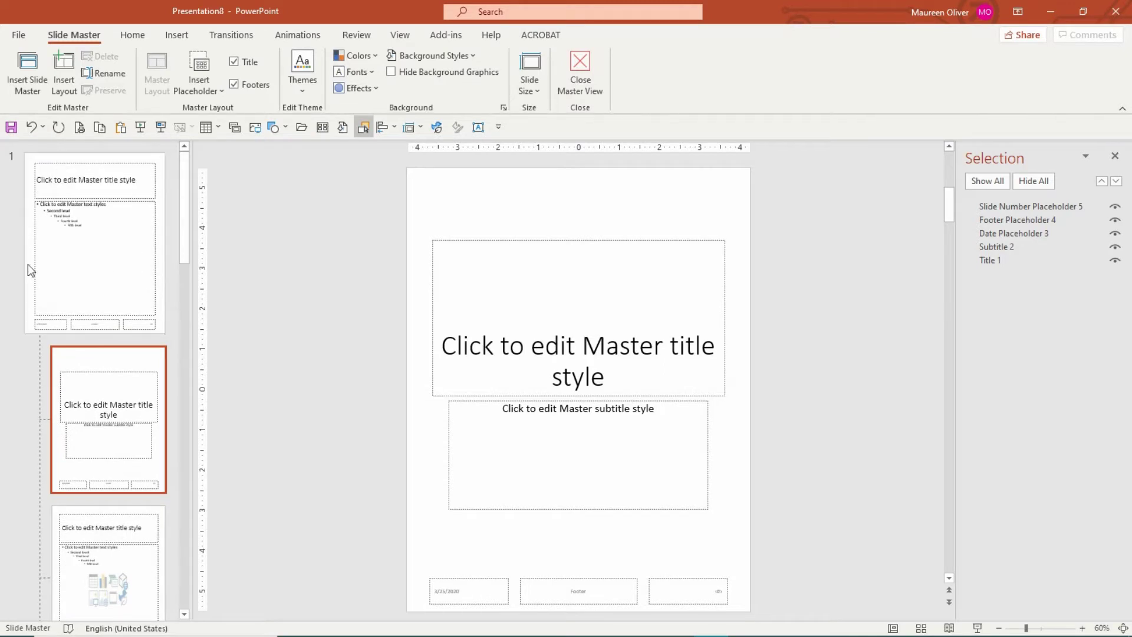
left_click(107, 240)
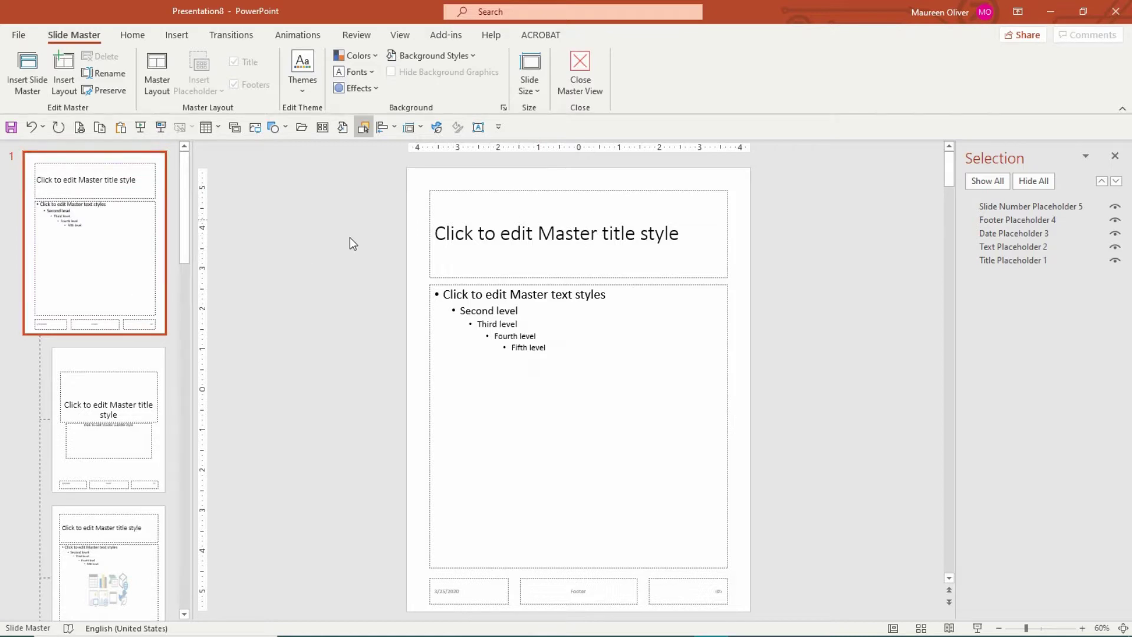
Apply the custom purple-and-magenta colour scheme from the Colors list to the slide master
left_click(375, 56)
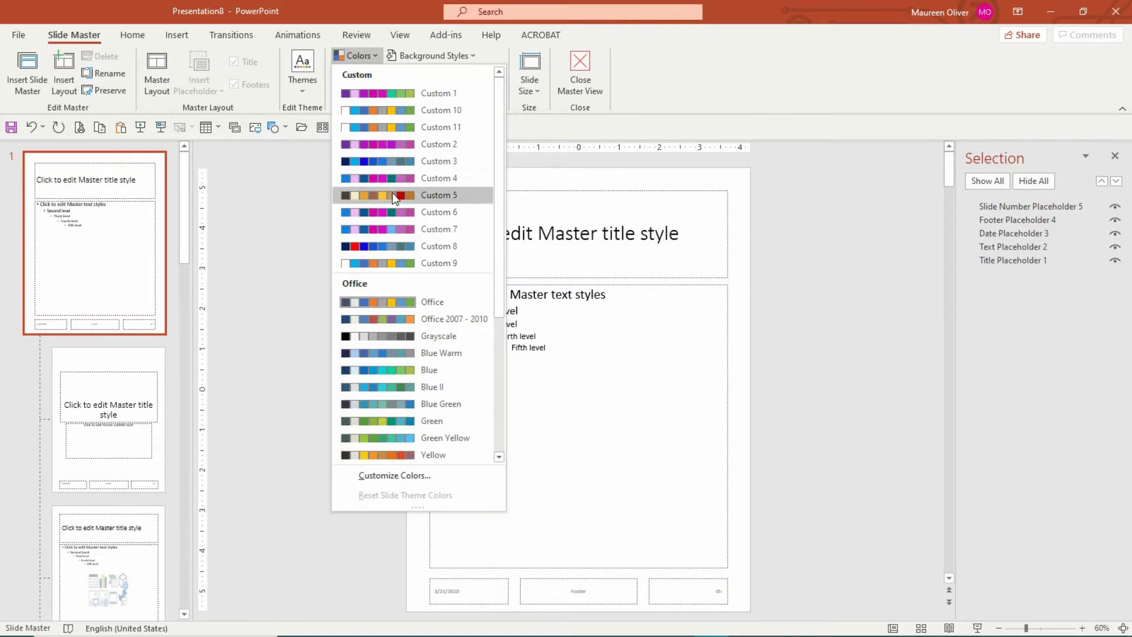
left_click(394, 93)
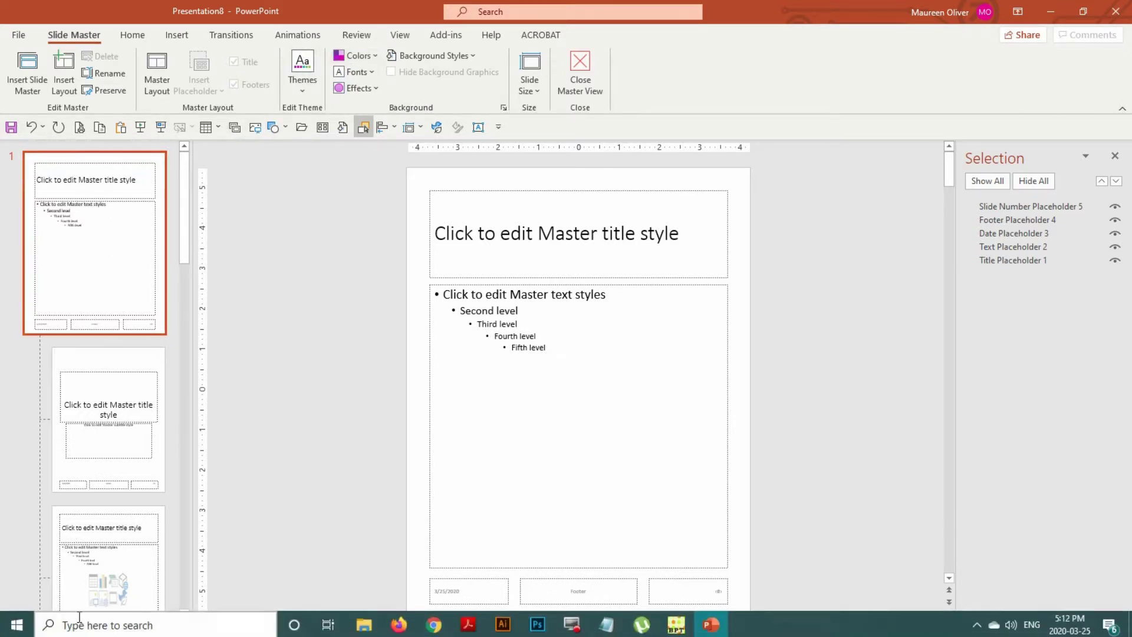
left_click(372, 72)
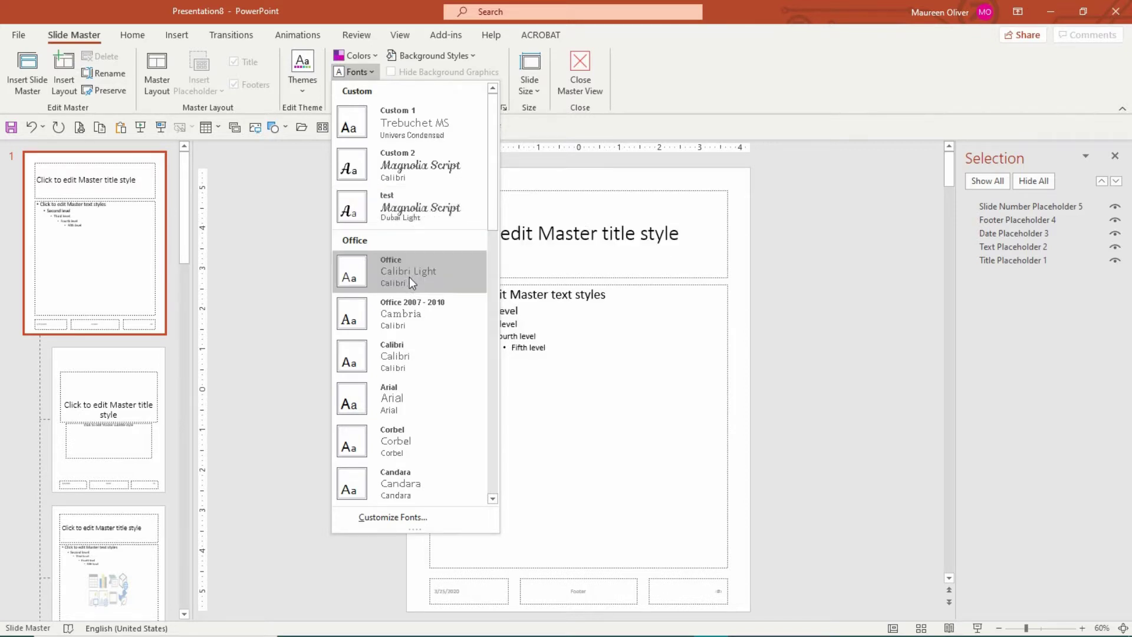
left_click(397, 517)
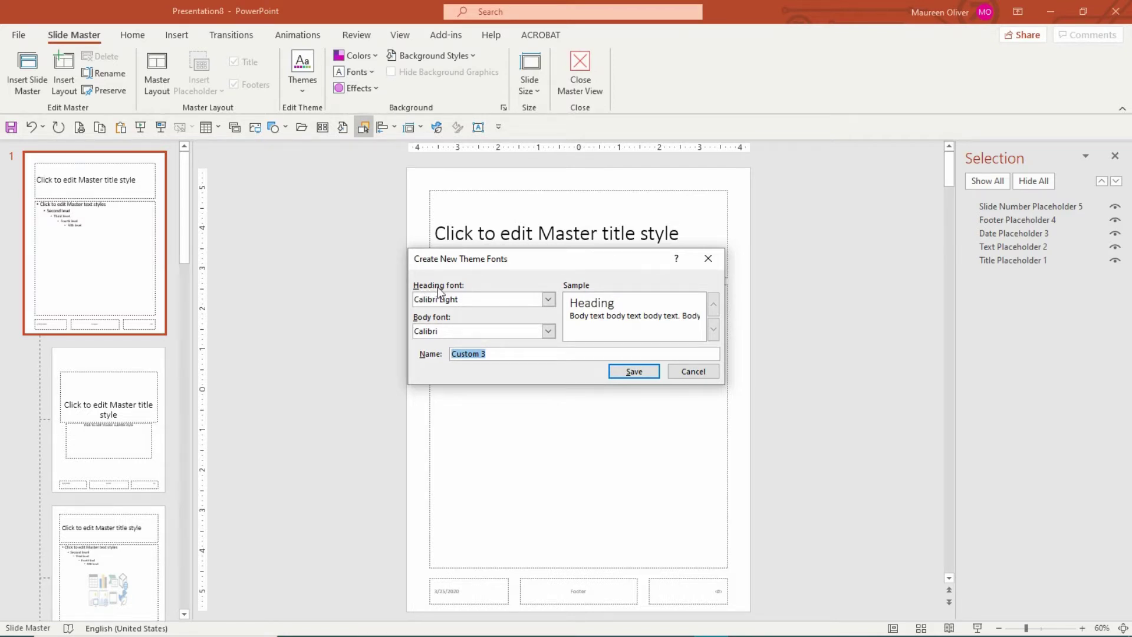
left_click(550, 300)
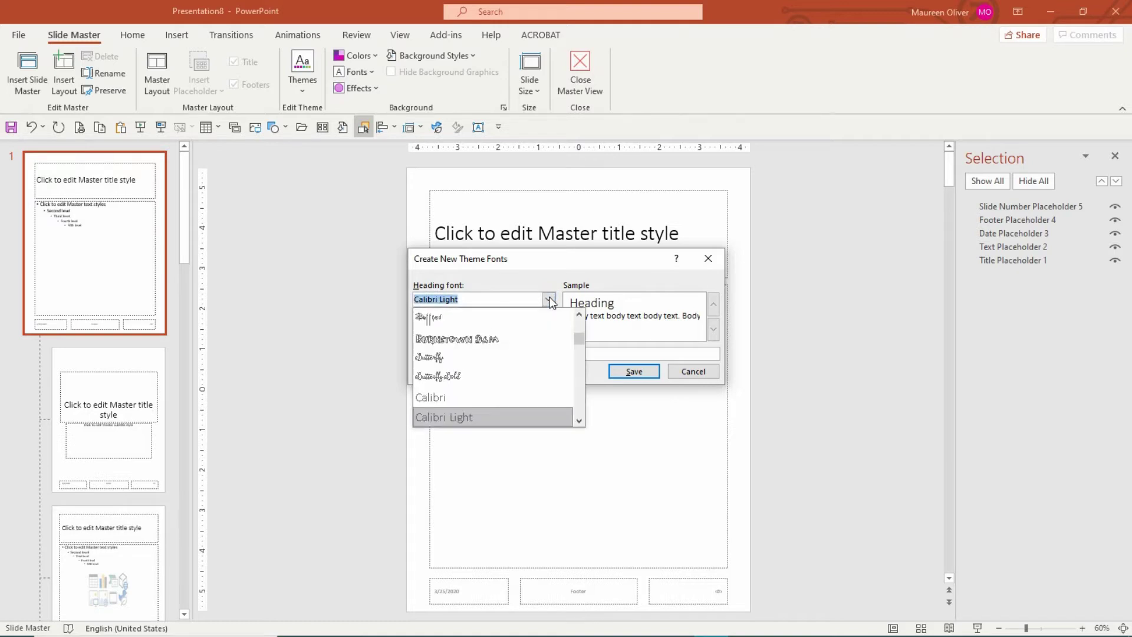
left_click(466, 334)
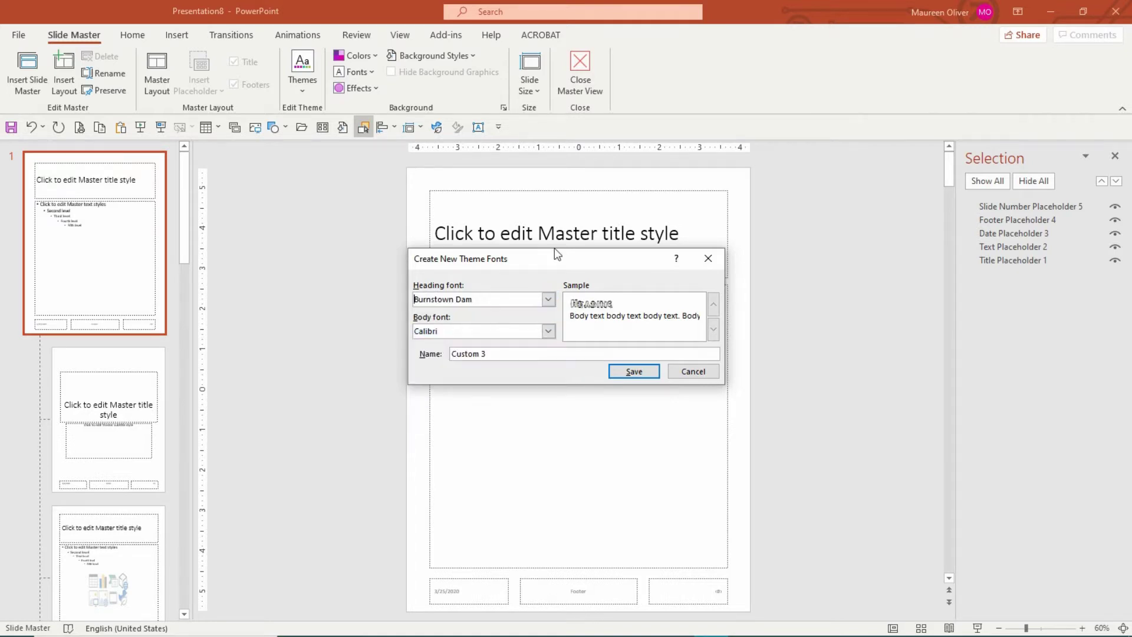
left_click(548, 332)
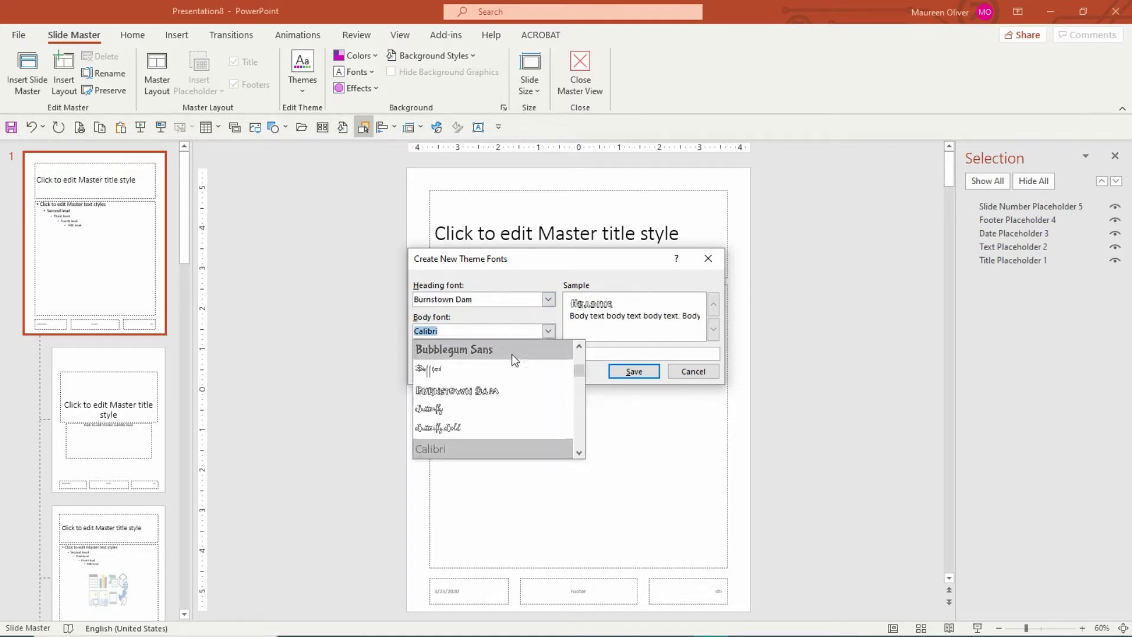
left_click(442, 371)
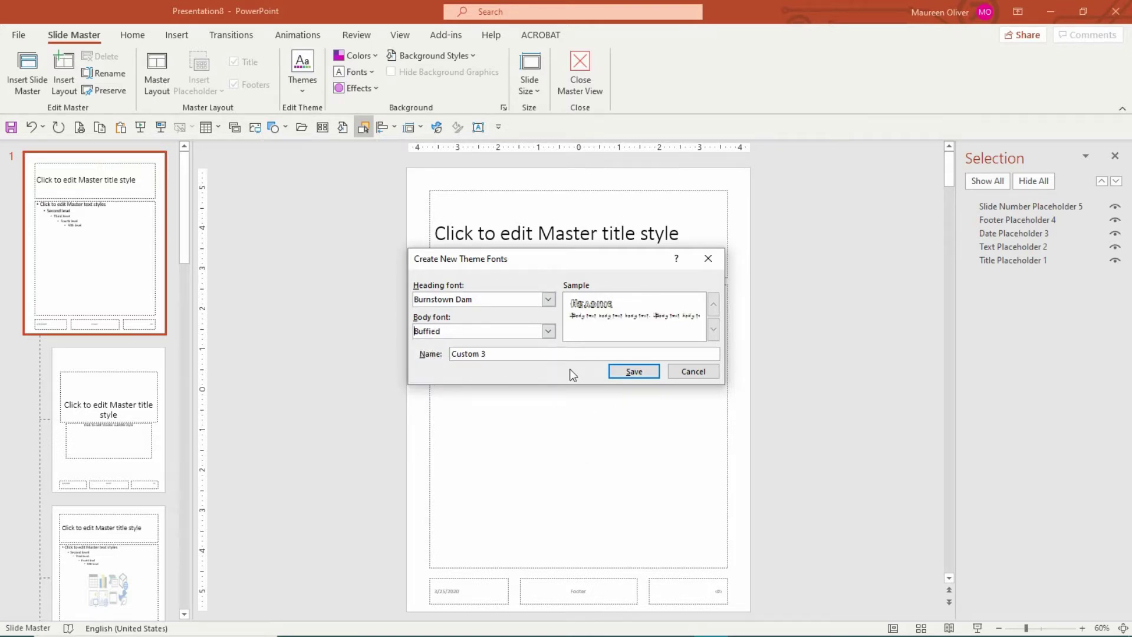
left_click(699, 371)
Apply the 'test' font set with Magnolia Script headings and the Glossy theme effects
left_click(370, 70)
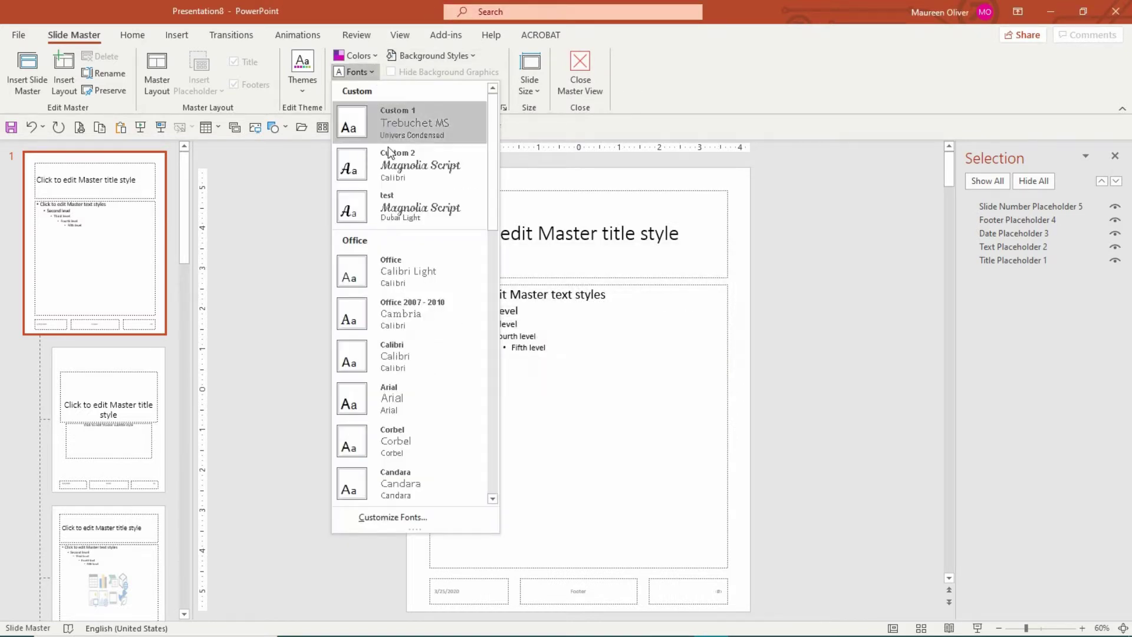
left_click(406, 215)
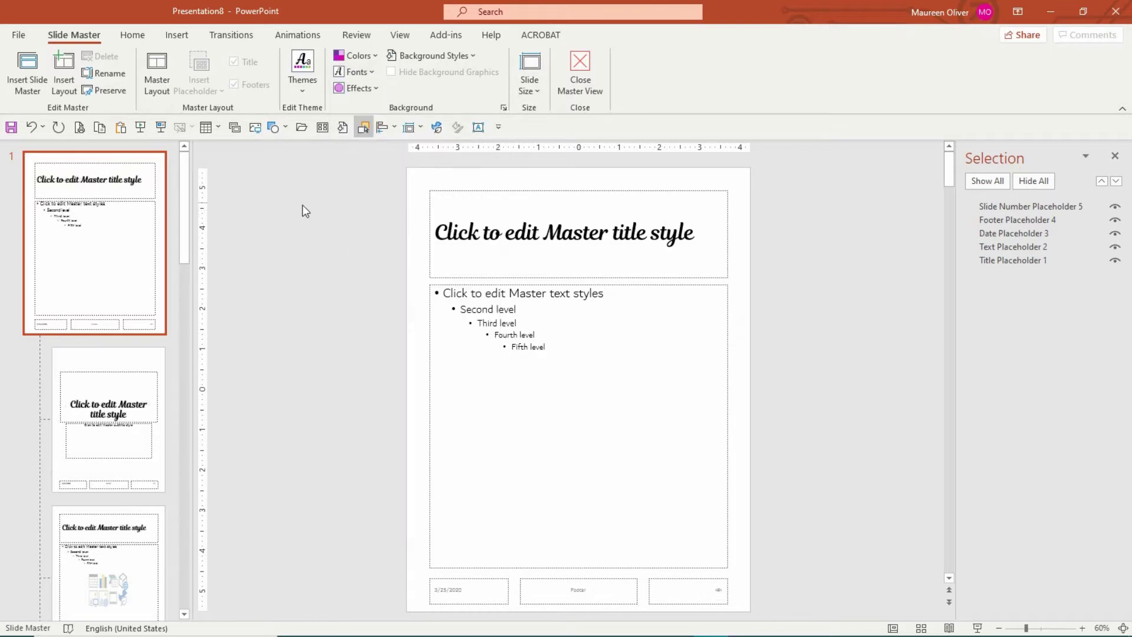
left_click(377, 90)
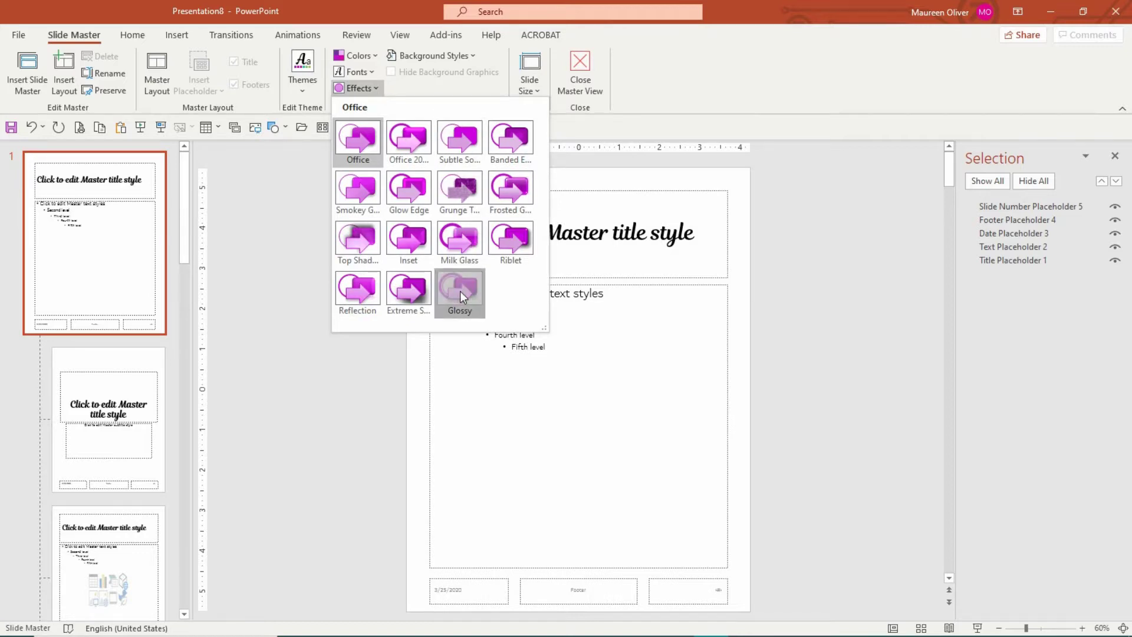
left_click(460, 291)
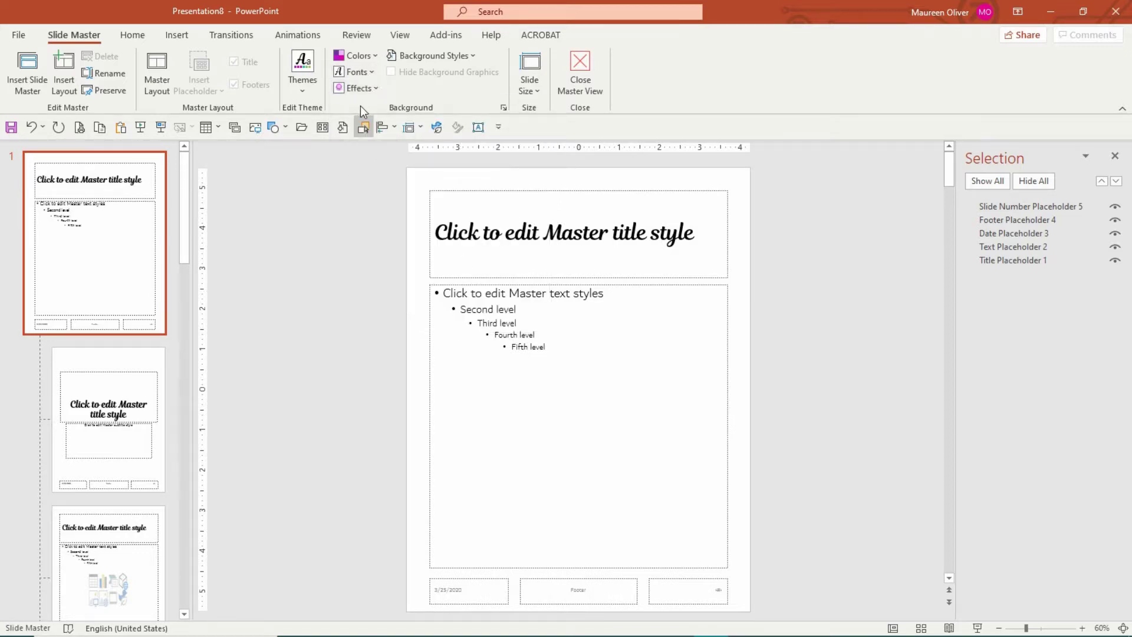
left_click(473, 57)
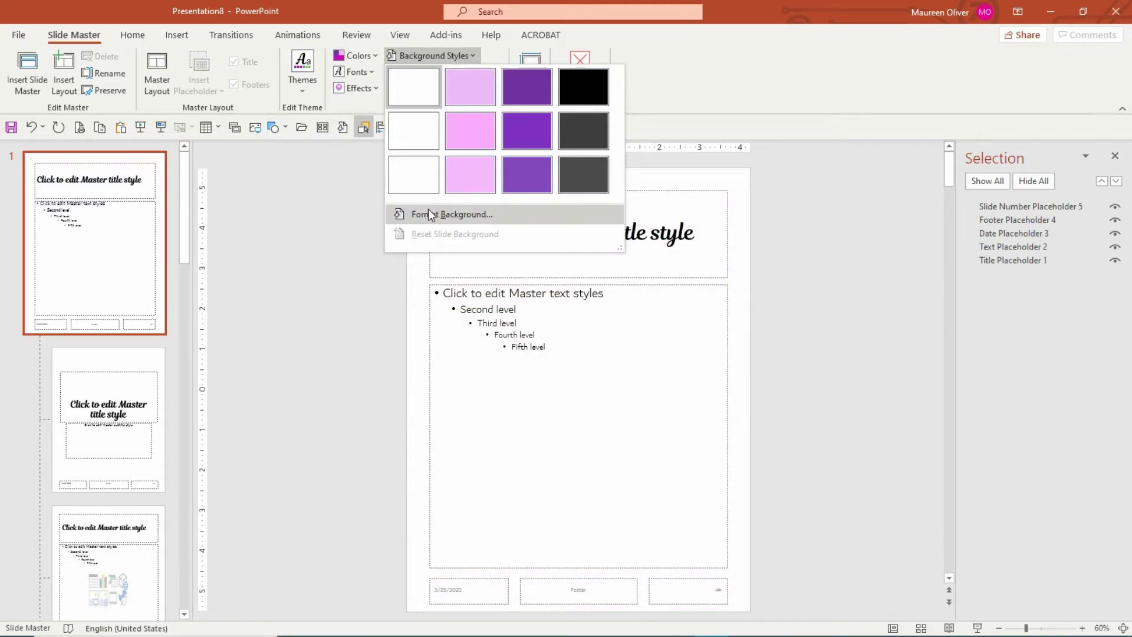
Fill the master background with the picture 4.jpg at 74% transparency
left_click(432, 215)
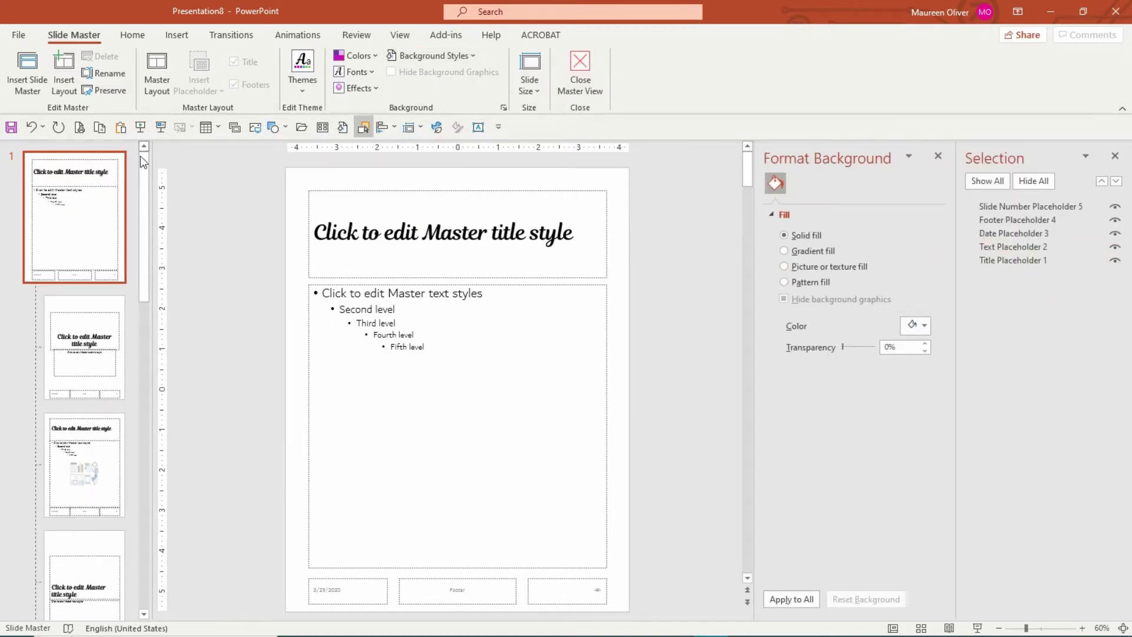
left_click(825, 266)
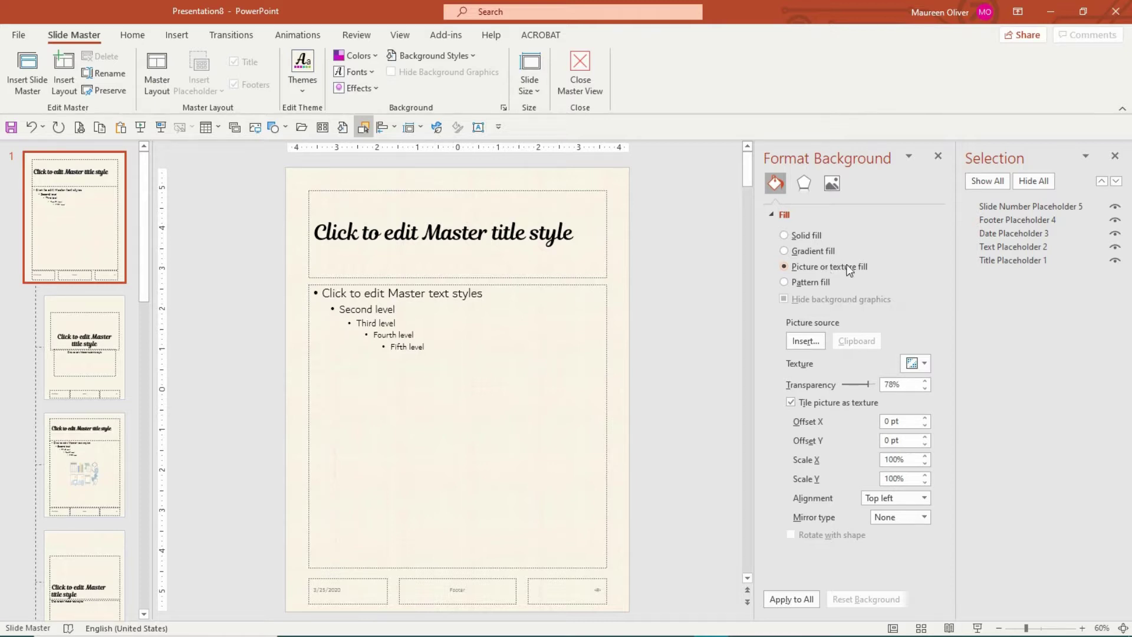
left_click(805, 341)
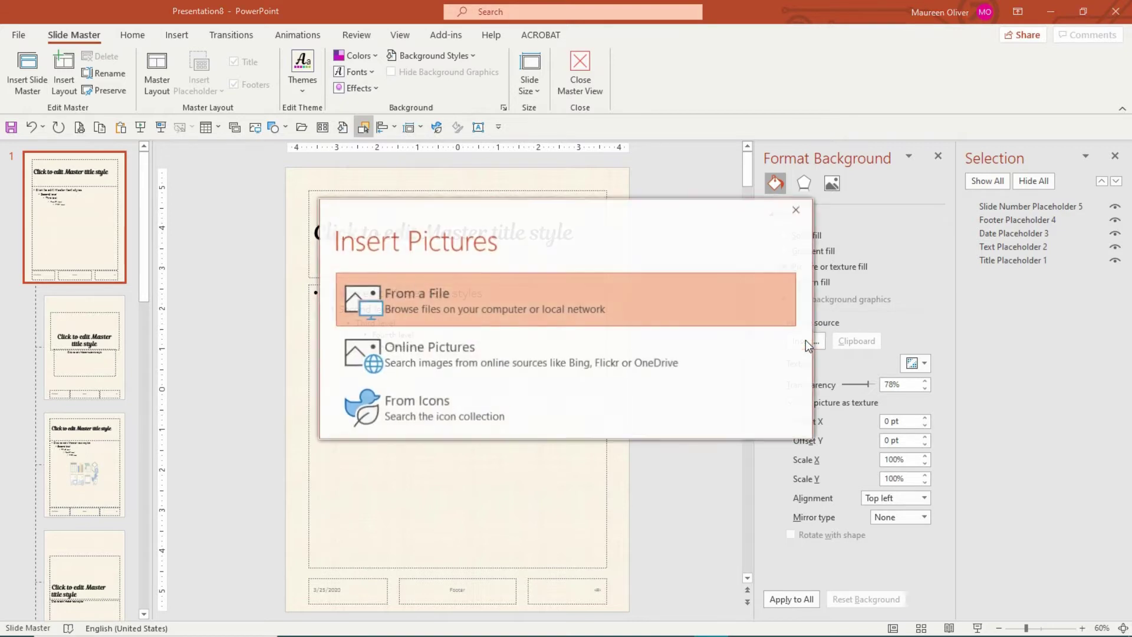
left_click(427, 289)
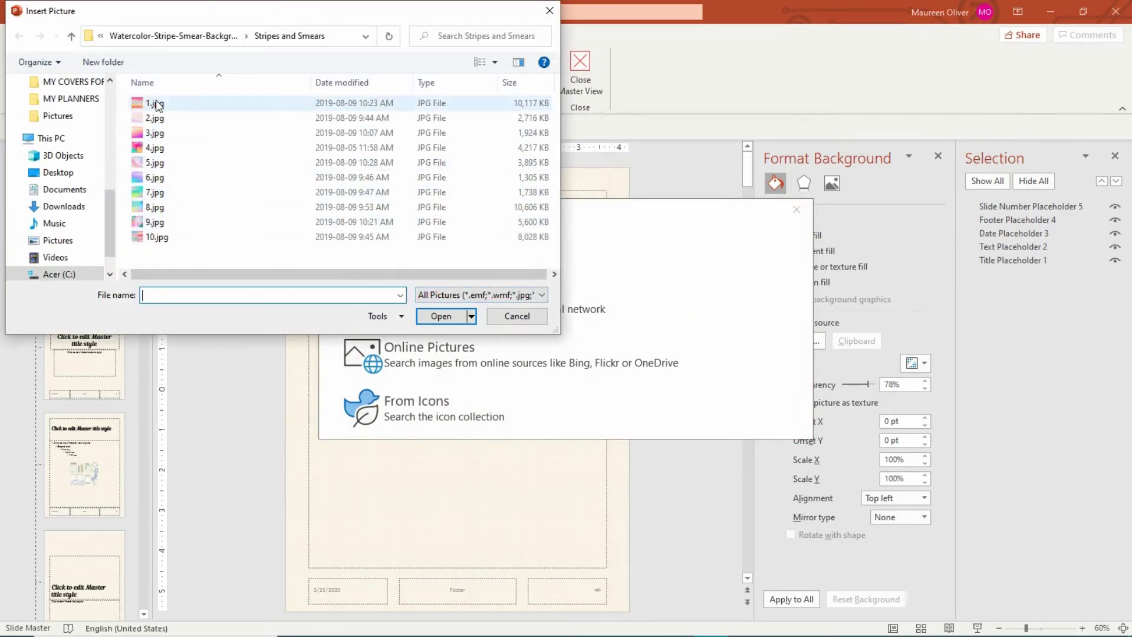
double_click(155, 148)
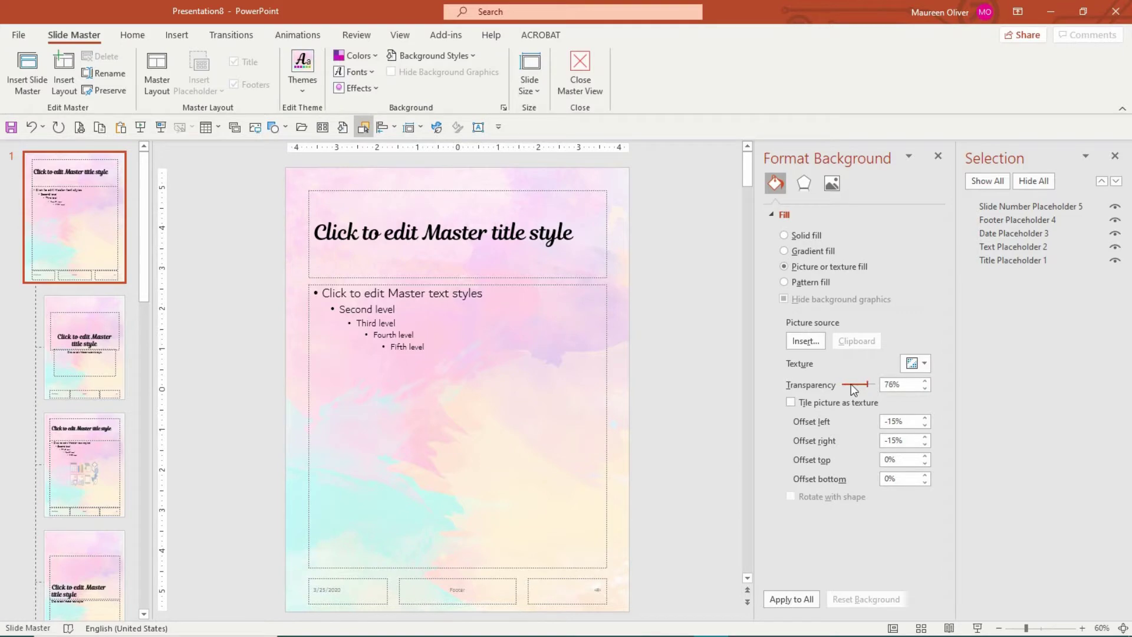
left_click_drag(851, 384, 842, 385)
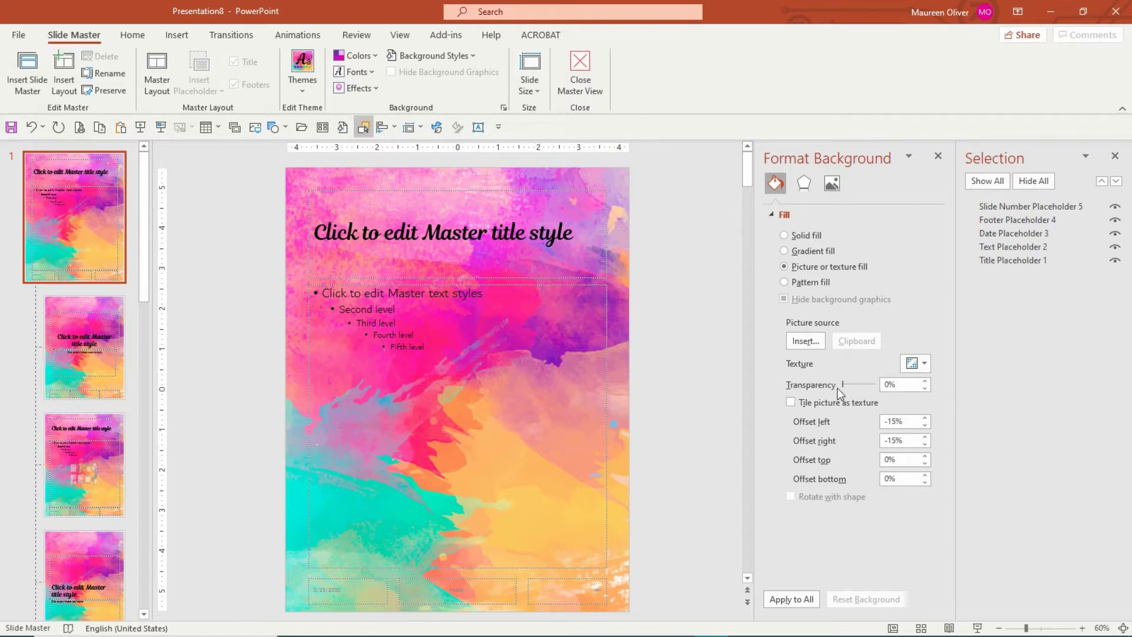
left_click_drag(843, 385, 868, 385)
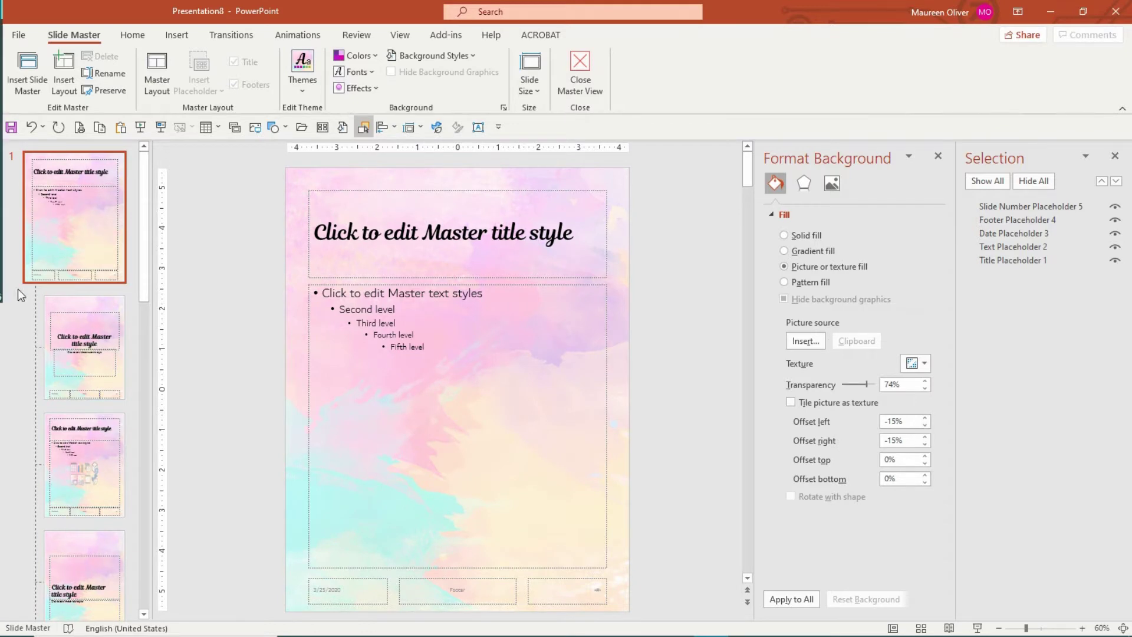
Check the watercolour background on the Title and Content, Section Header, Two Content and Comparison layouts, then reselect the master
scroll(89, 325, "down", 3)
left_click(91, 237)
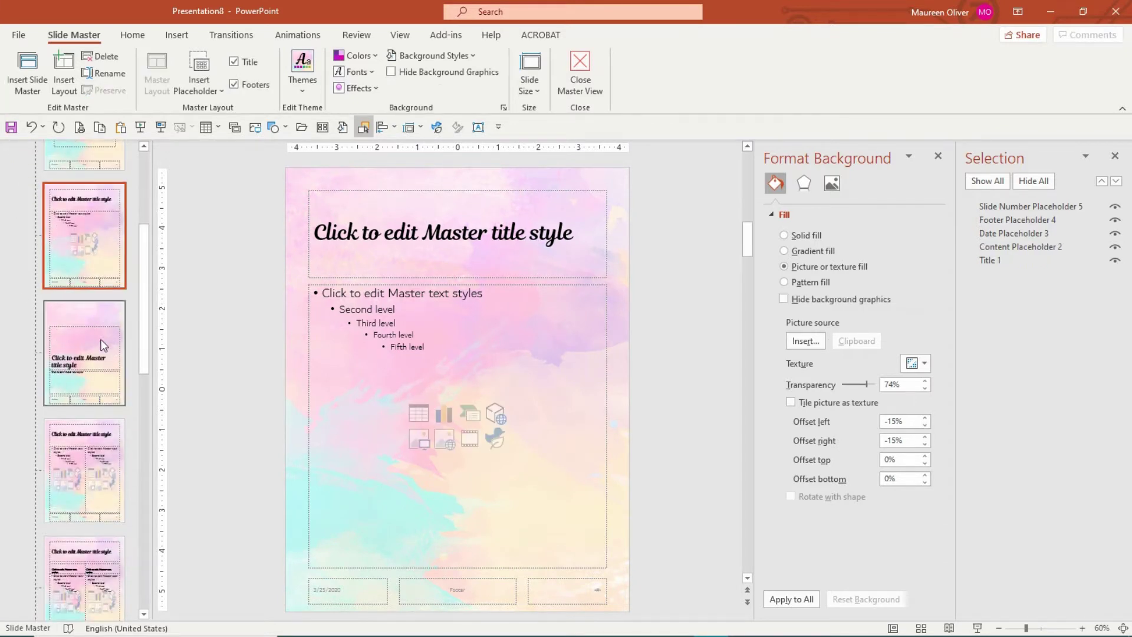
left_click(101, 352)
left_click(109, 492)
left_click(106, 548)
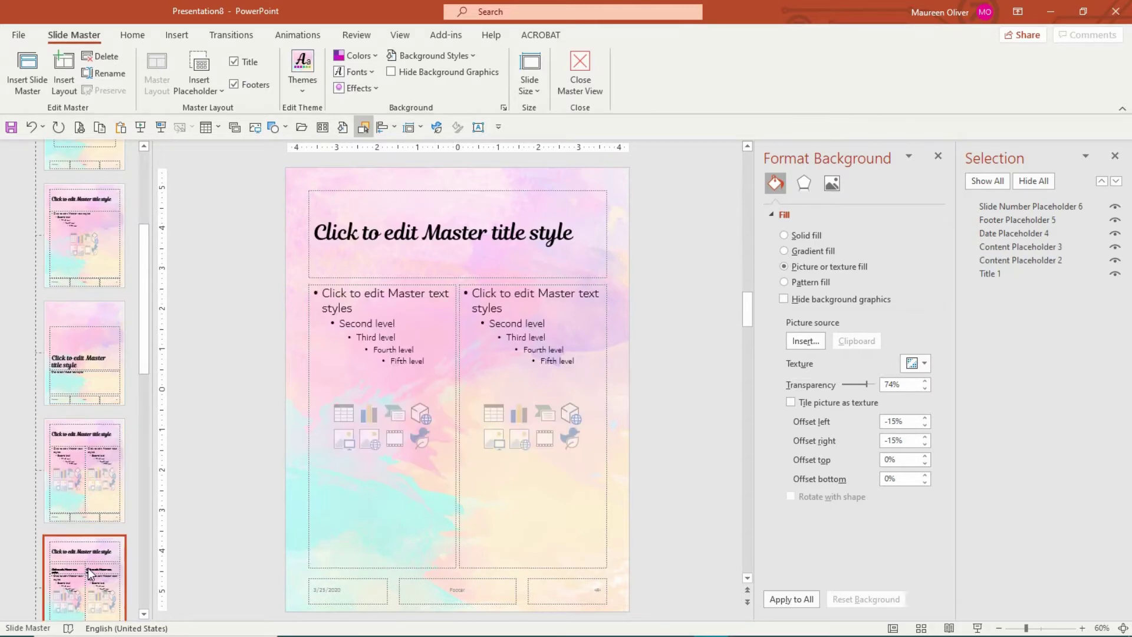
scroll(88, 442, "up", 5)
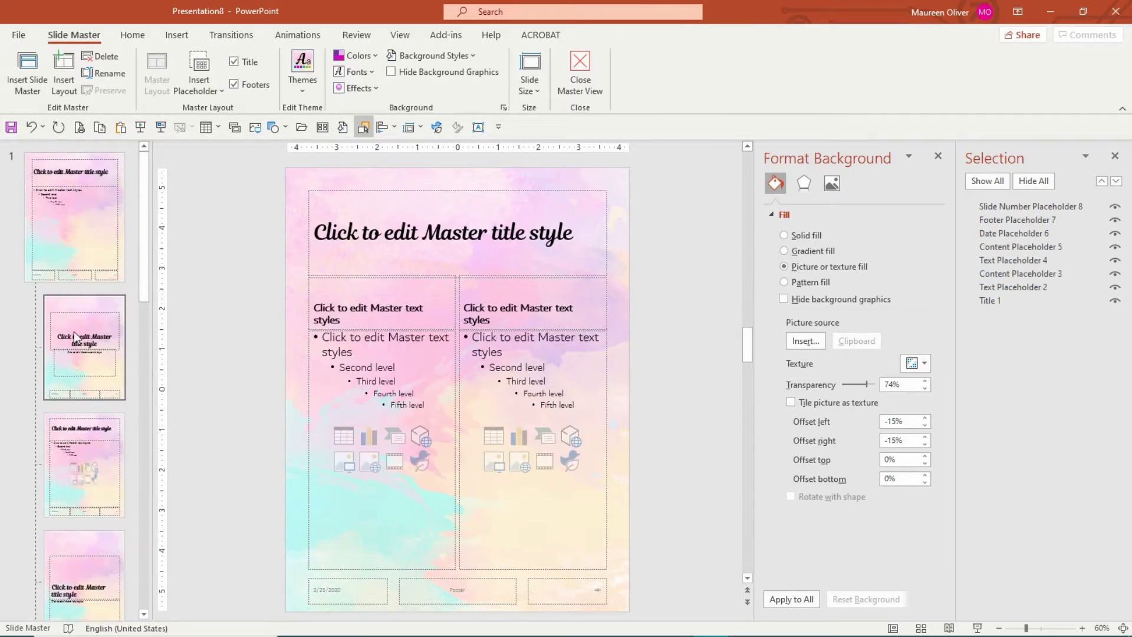
left_click(85, 205)
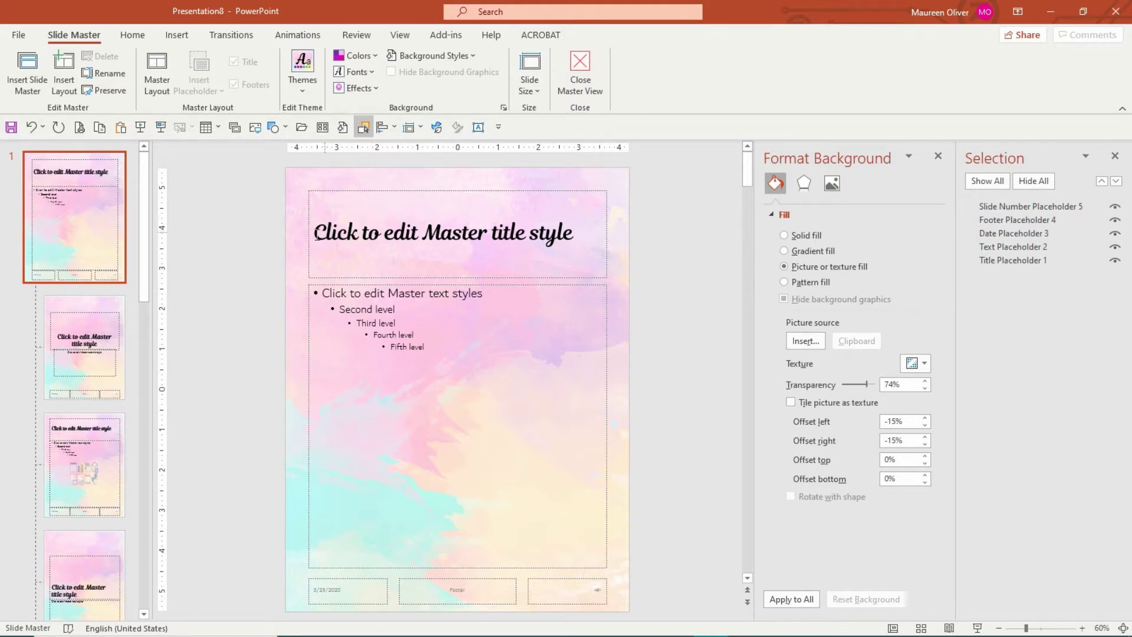
Centre the master title text and set it to 36 pt
left_click_drag(314, 236, 564, 242)
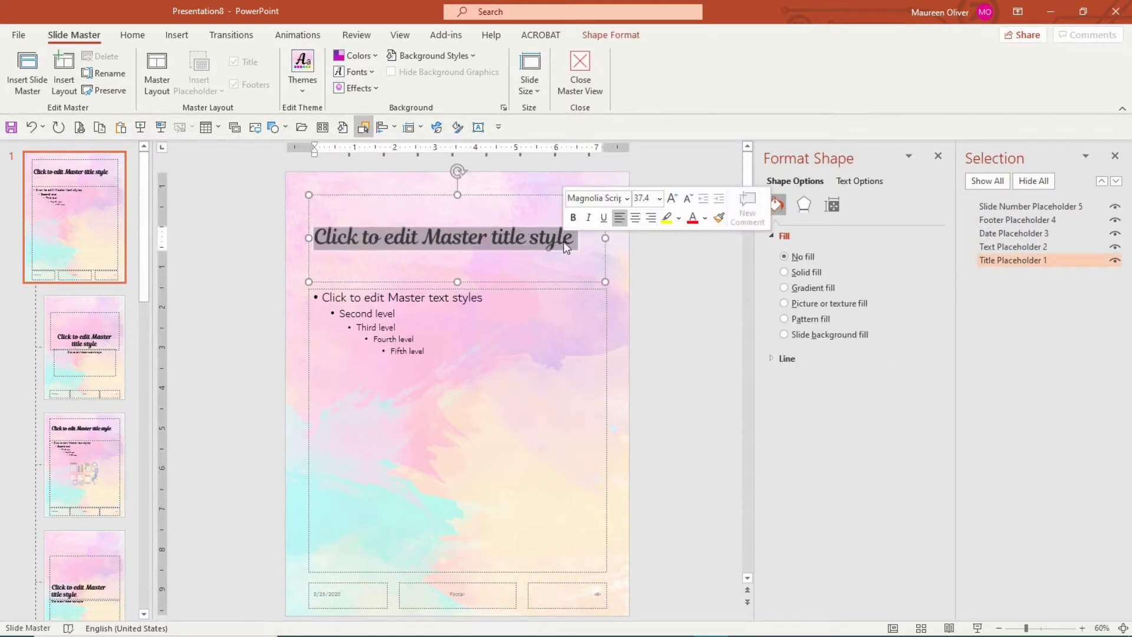
left_click(636, 219)
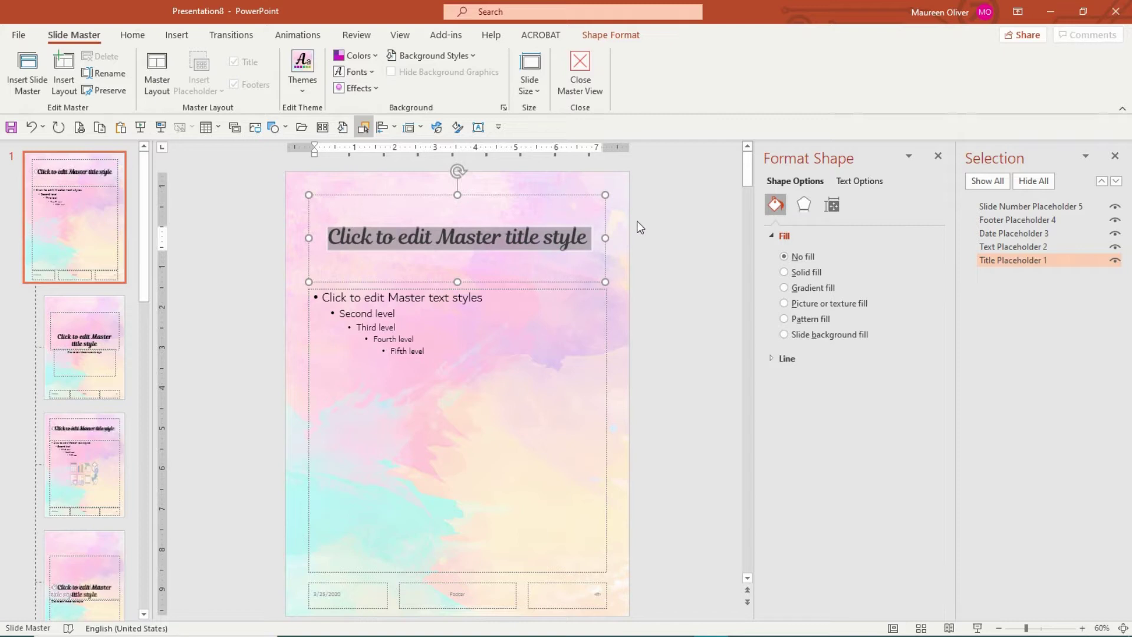
right_click(536, 232)
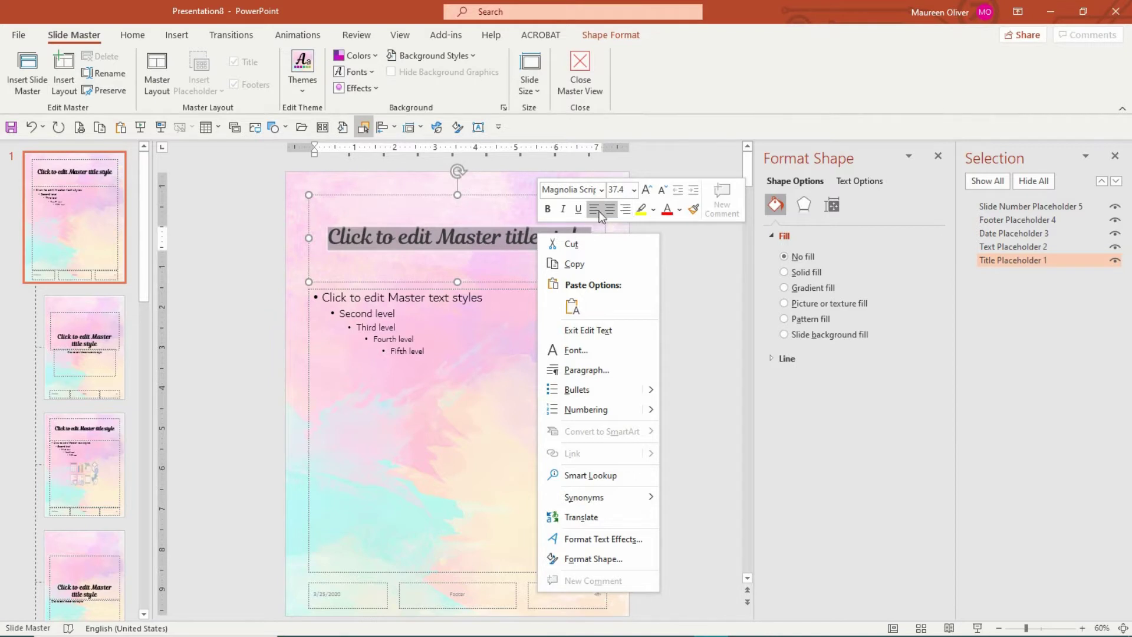
left_click(634, 190)
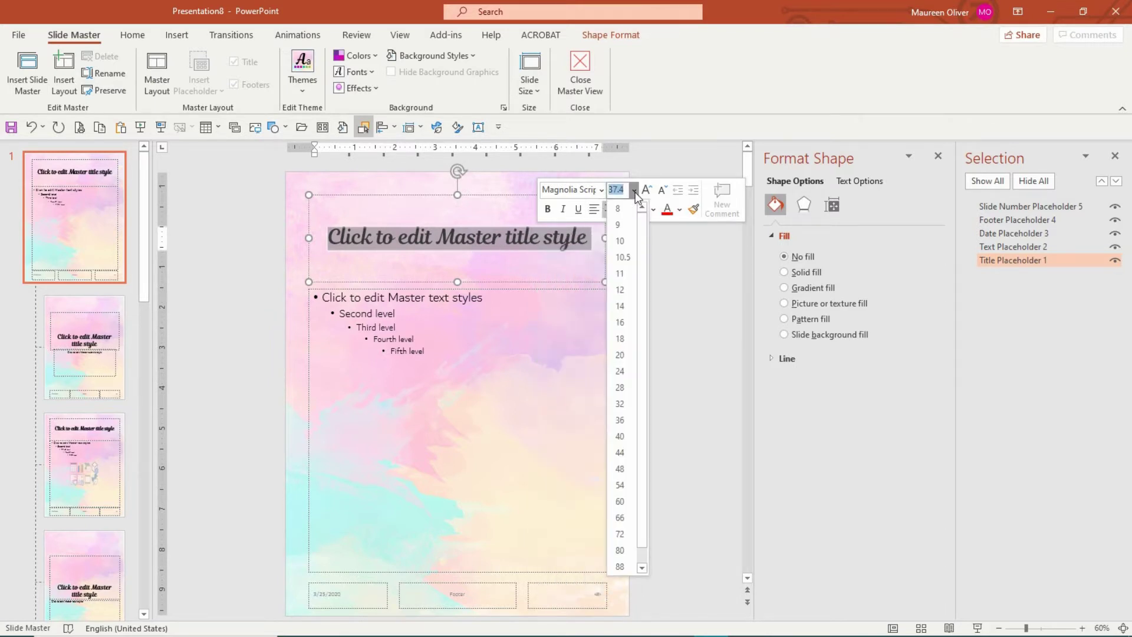
left_click(624, 420)
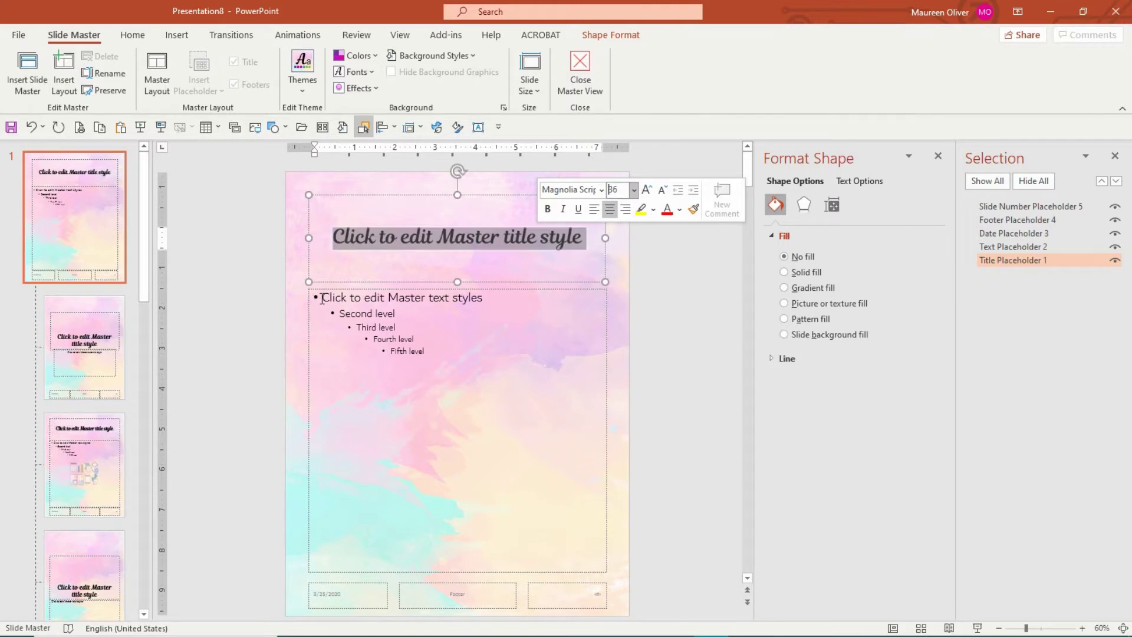
Set all five master body text levels to 16 pt
left_click(322, 297)
left_click_drag(322, 293, 466, 356)
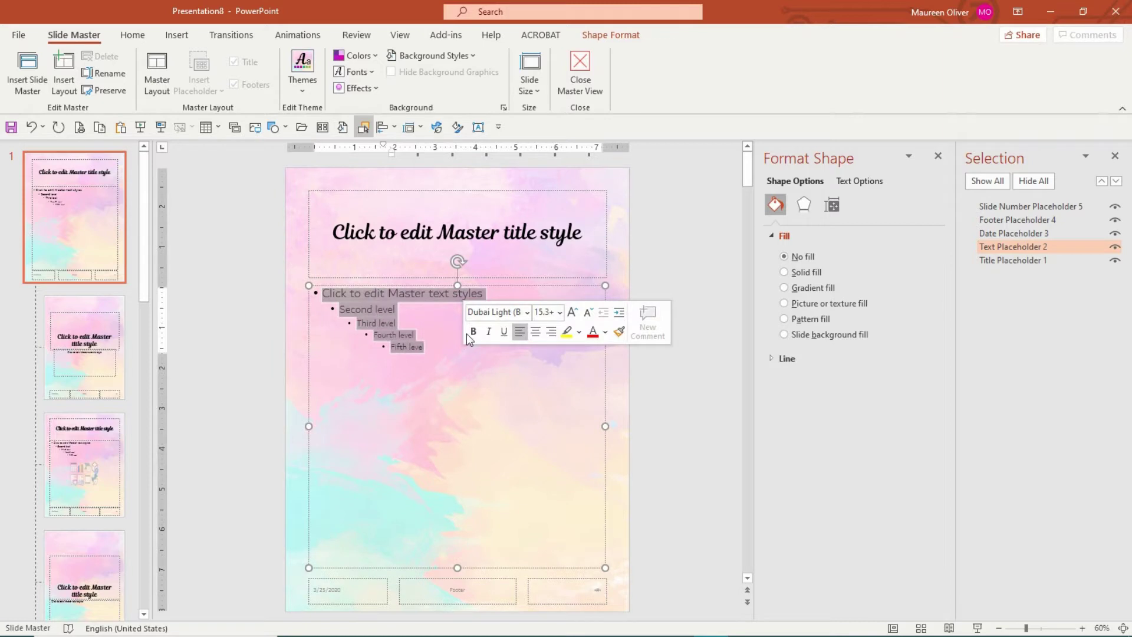
left_click(560, 313)
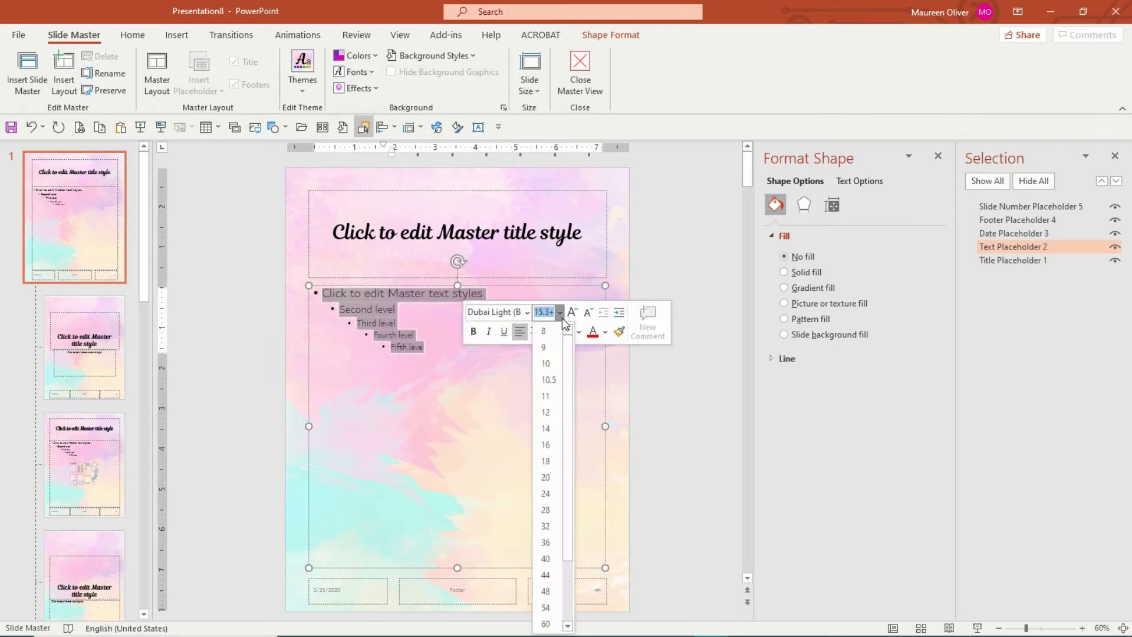
left_click(546, 445)
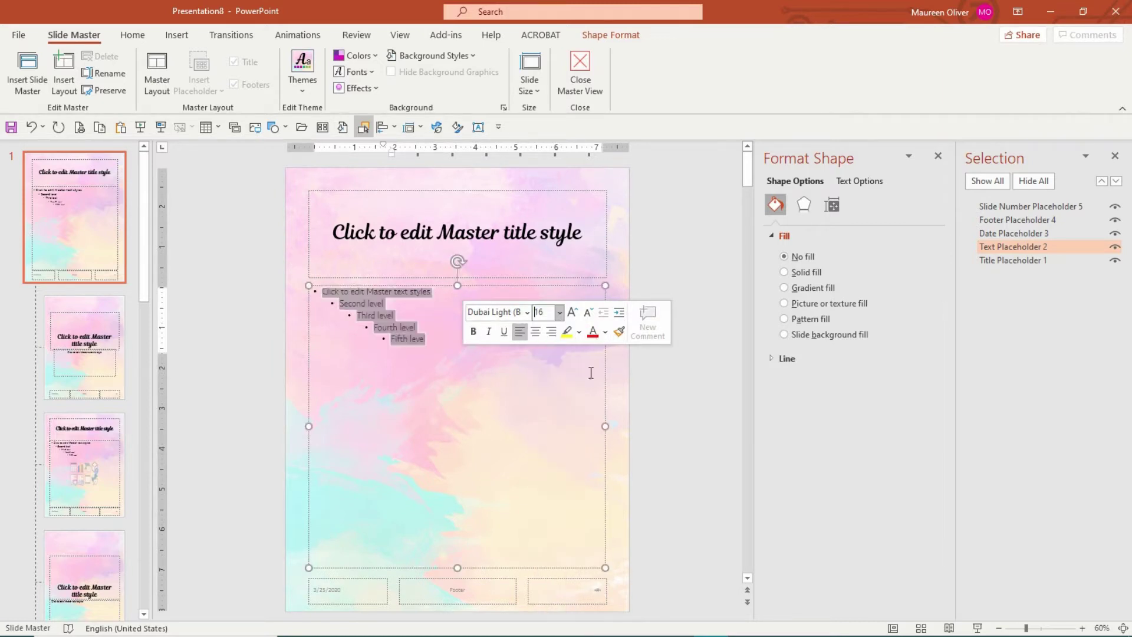
left_click(662, 247)
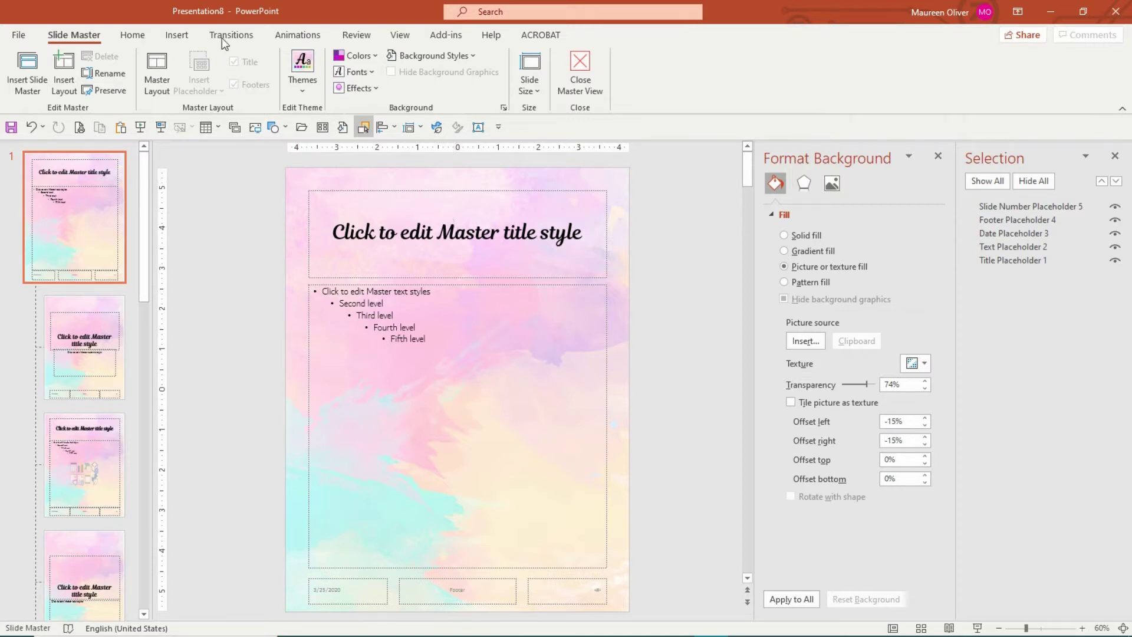
left_click(178, 35)
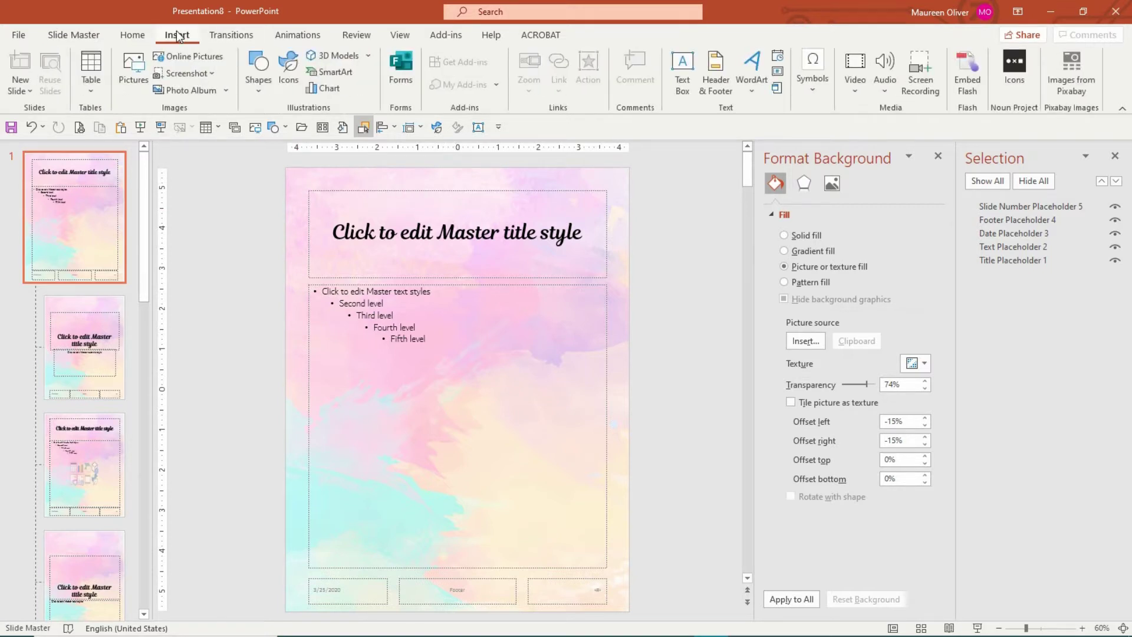
left_click(254, 60)
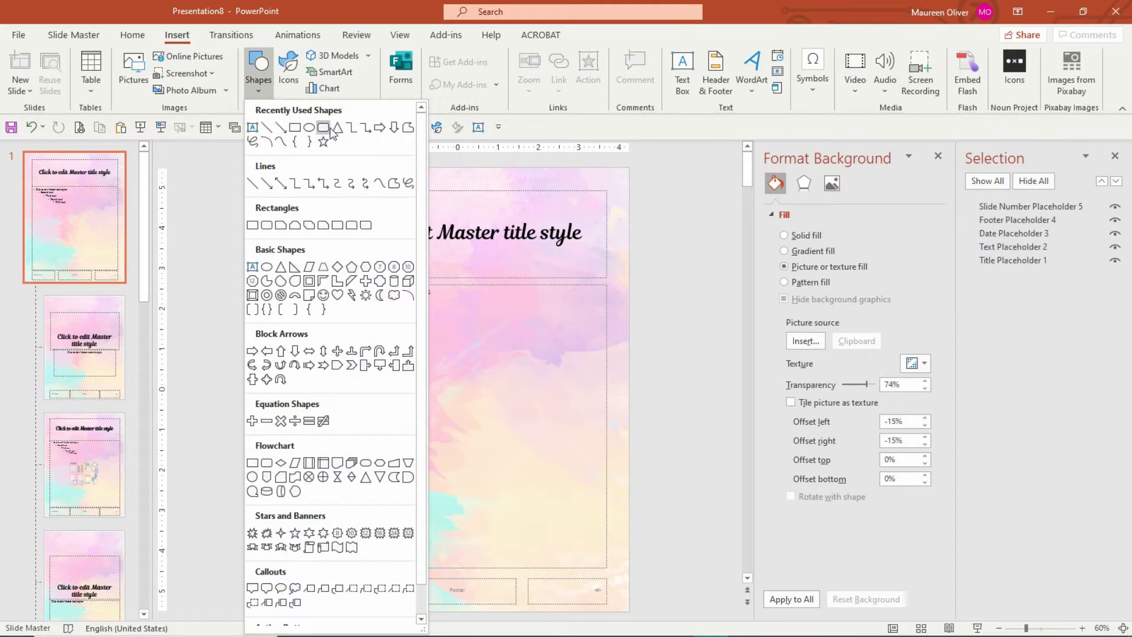